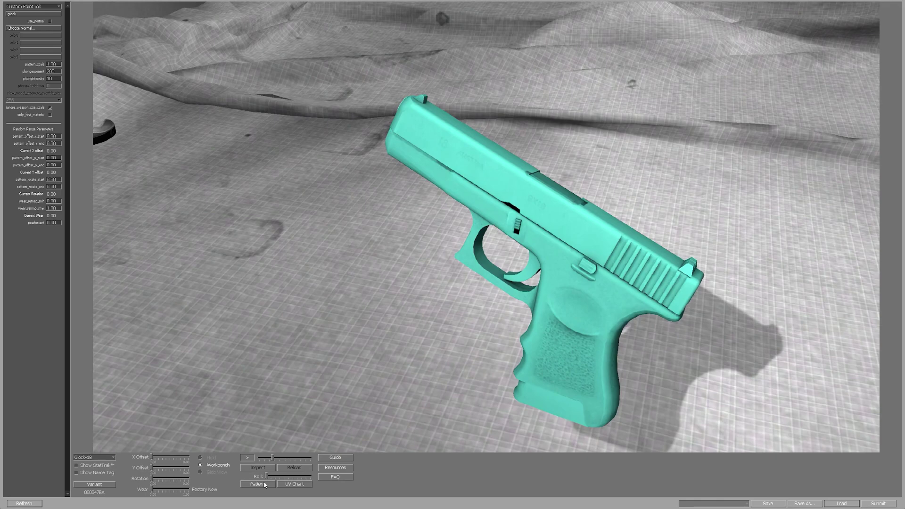
# Inspect the skin's enlarged UV pattern layout, then roll the pistol to view it from above.
pyautogui.click(264, 482)
pyautogui.moveTo(219, 215); pyautogui.dragTo(403, 400)
pyautogui.moveTo(245, 26); pyautogui.dragTo(225, 44)
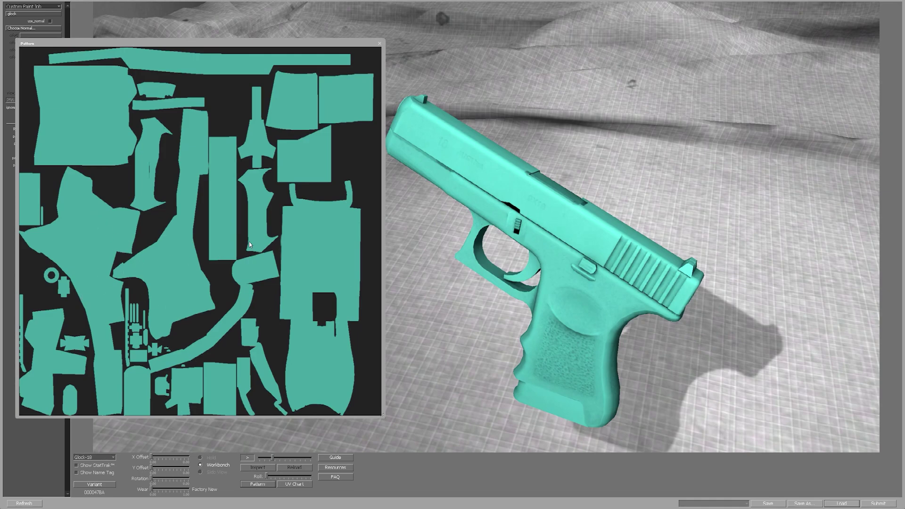
pyautogui.click(379, 43)
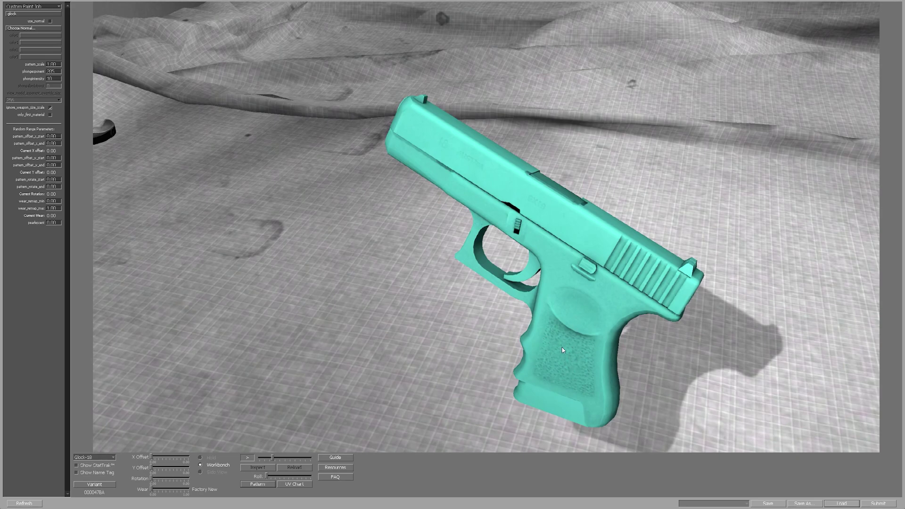
pyautogui.moveTo(267, 476)
pyautogui.mouseDown()
pyautogui.moveTo(286, 477)
pyautogui.moveTo(264, 478)
pyautogui.mouseUp()
pyautogui.hotkey('alt', 'F9')
# In File Explorer, browse csgo > materials > models > weapons > customization.
pyautogui.hotkey('alt', 'Tab')
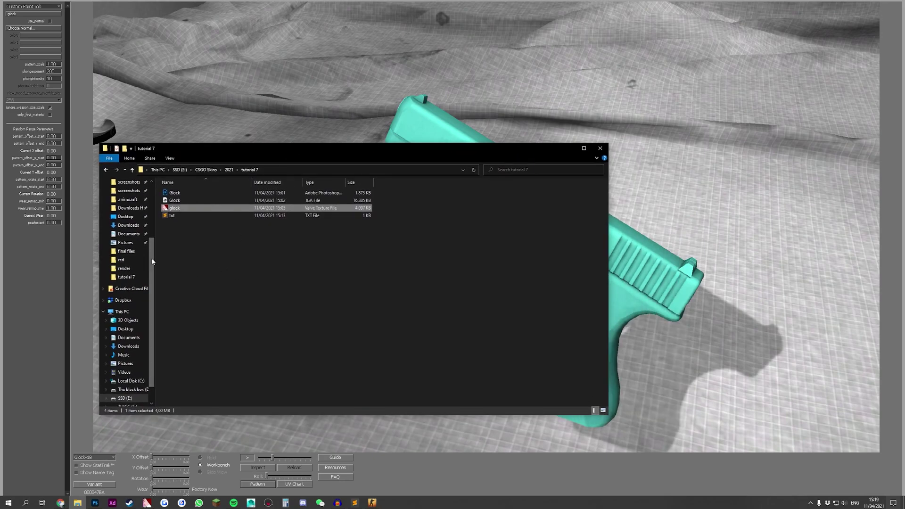
pyautogui.scroll(4, 125, 282)
pyautogui.click(123, 239)
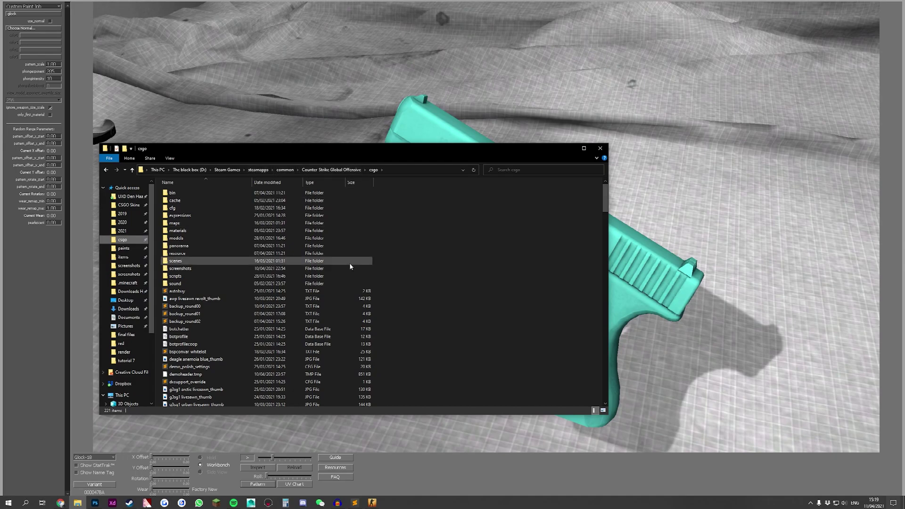
pyautogui.doubleClick(205, 231)
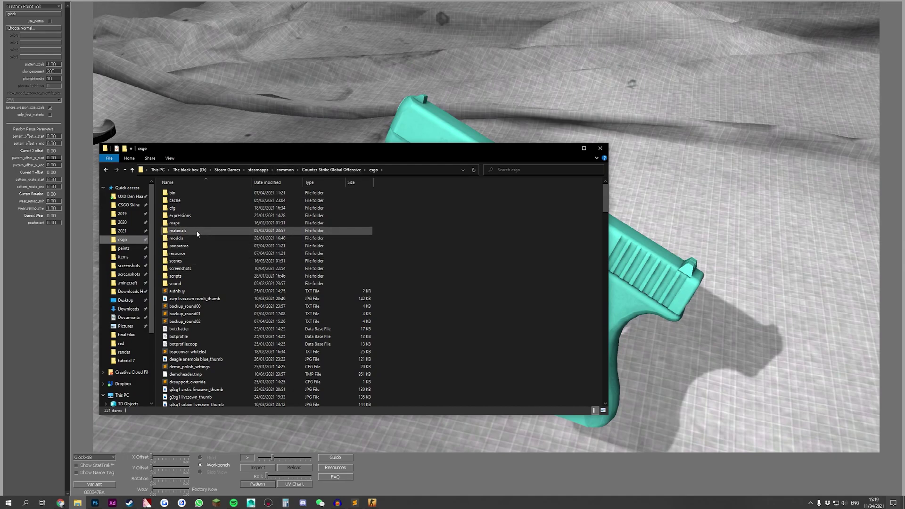
pyautogui.scroll(-8, 202, 329)
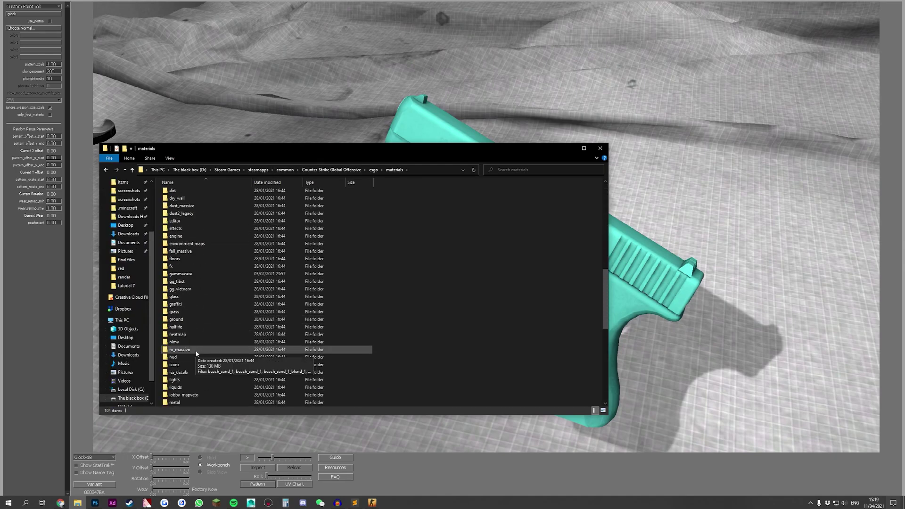
pyautogui.scroll(-8, 195, 350)
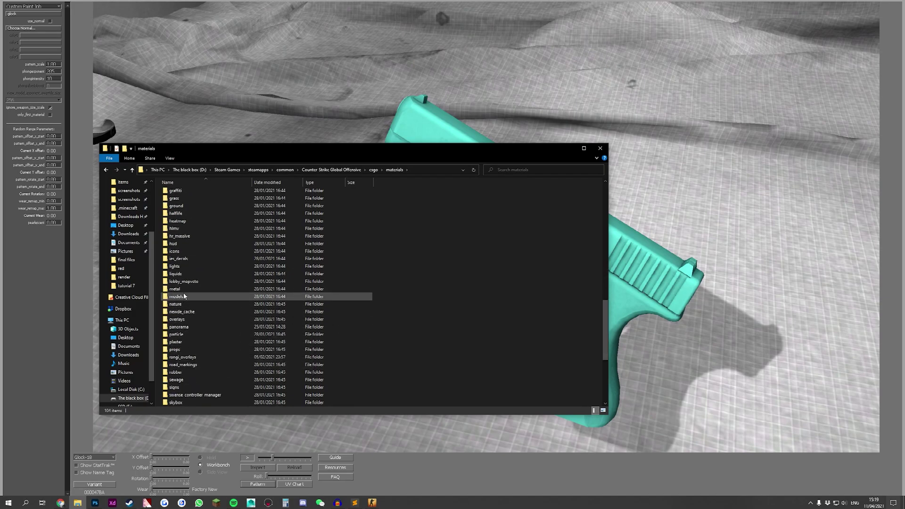
pyautogui.doubleClick(183, 294)
pyautogui.scroll(-12, 215, 332)
pyautogui.scroll(-3, 211, 337)
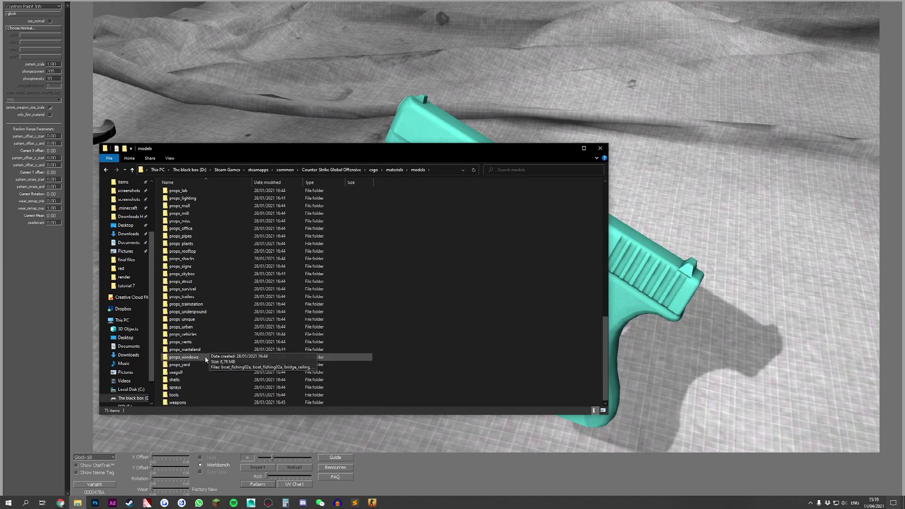
pyautogui.doubleClick(207, 401)
pyautogui.doubleClick(204, 194)
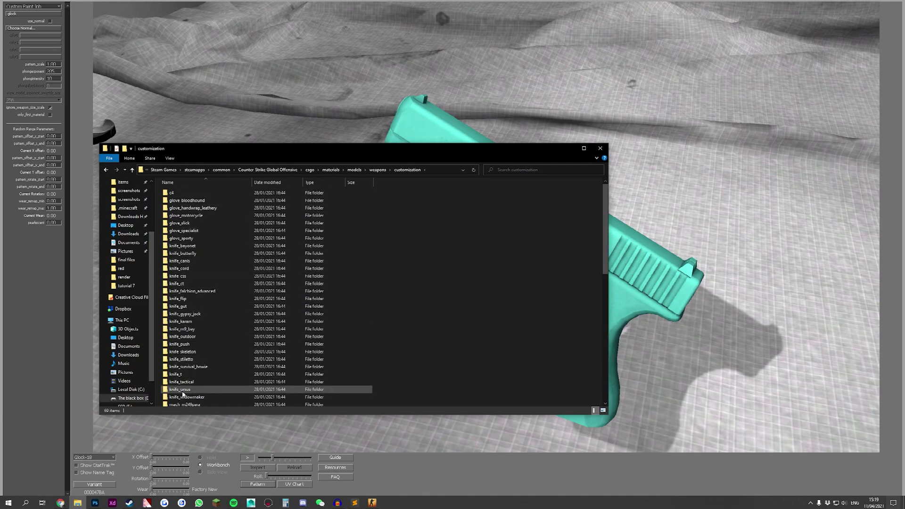
# Open the pist_glock18 folder and select the pist_glock18_ao texture.
pyautogui.scroll(-9, 182, 365)
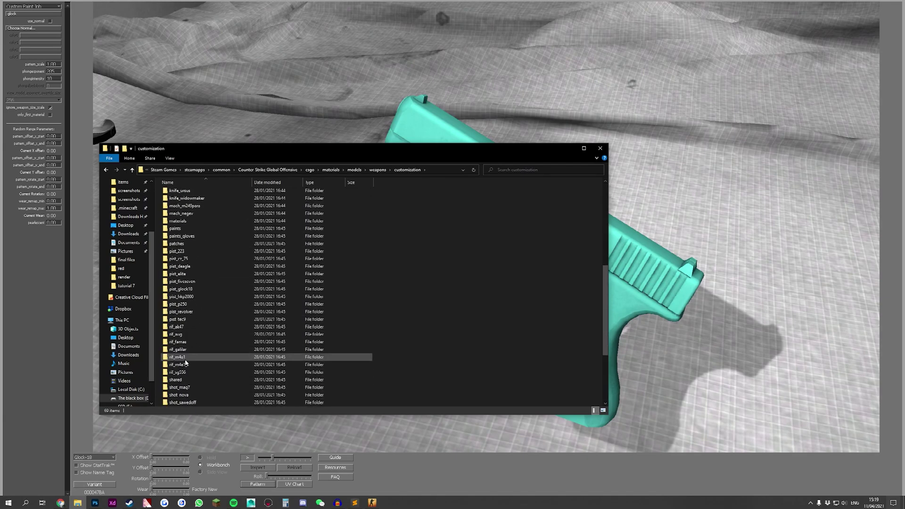
pyautogui.scroll(-1, 185, 361)
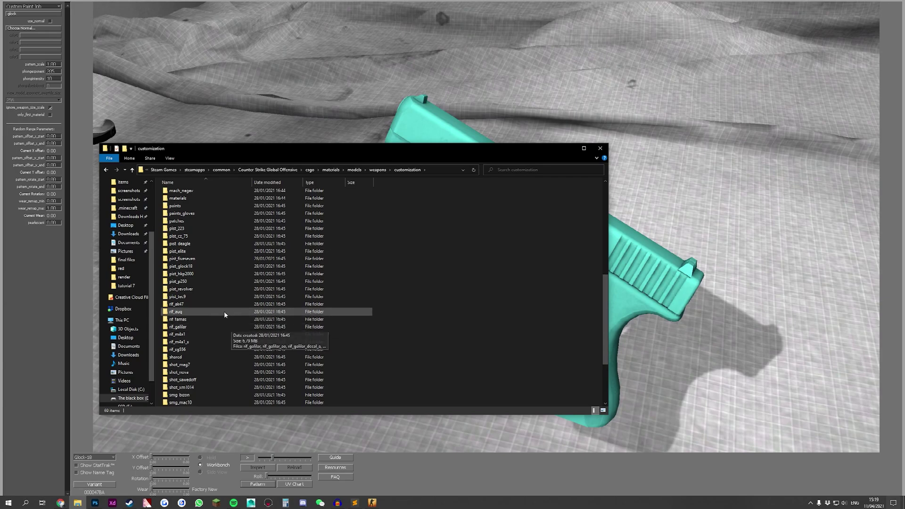
pyautogui.doubleClick(201, 267)
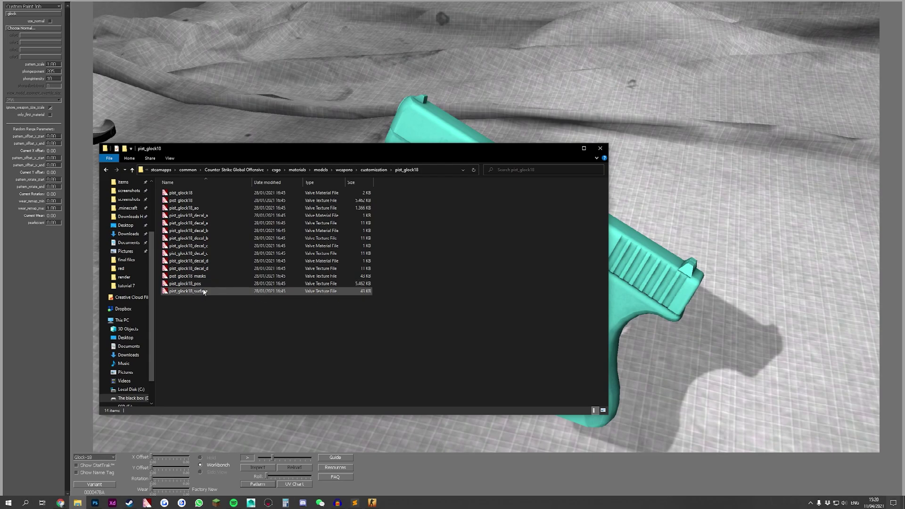
pyautogui.click(191, 210)
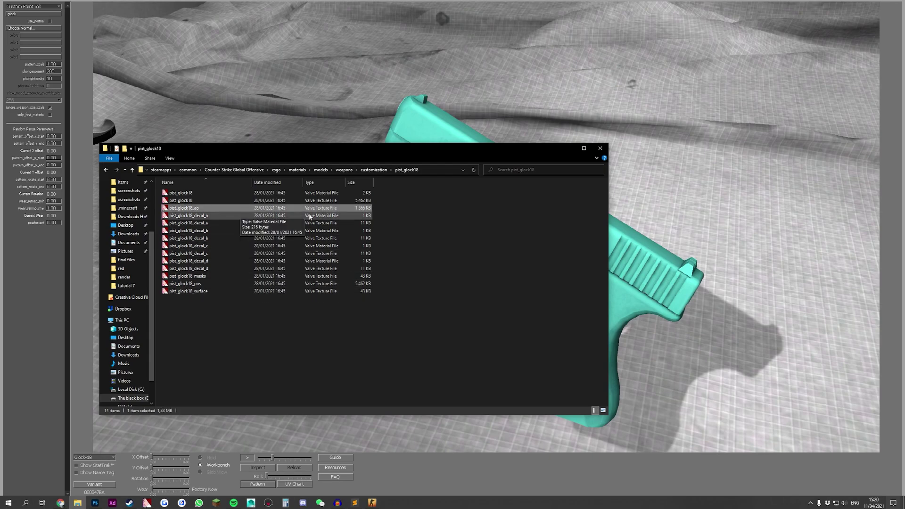
# Open pist_glock18_ao.vtf in VTFEdit to view its ambient-occlusion map.
pyautogui.doubleClick(199, 212)
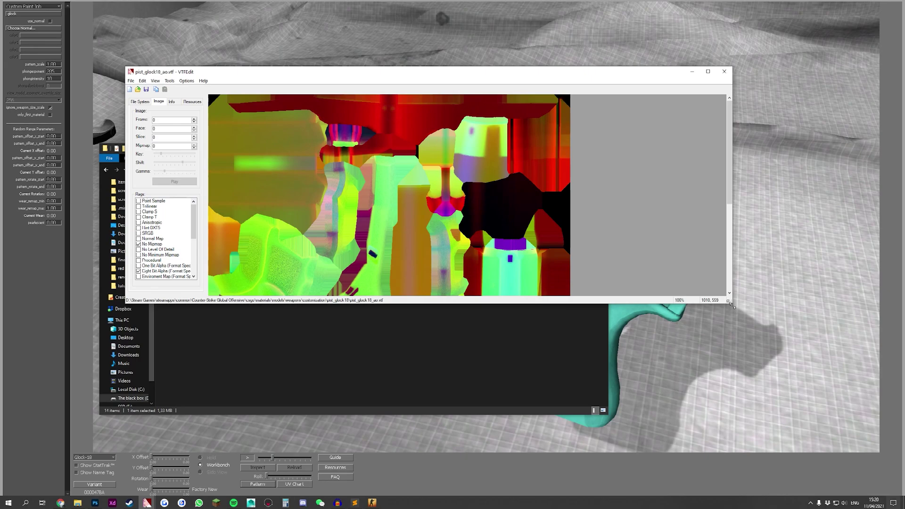
pyautogui.moveTo(719, 303); pyautogui.dragTo(710, 432)
pyautogui.scroll(-1, 441, 285)
pyautogui.scroll(1, 442, 285)
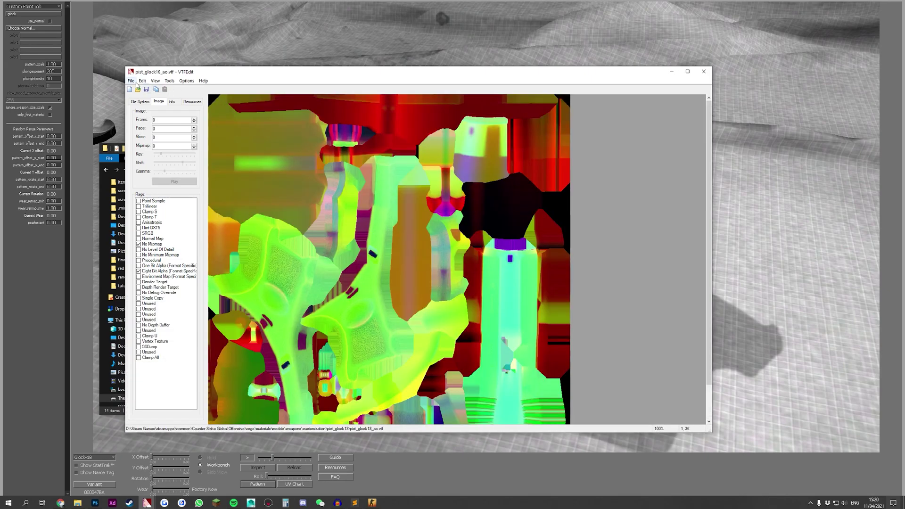
# Export the texture as a TGA into the tutorial 7 folder and return to File Explorer.
pyautogui.click(130, 81)
pyautogui.click(156, 138)
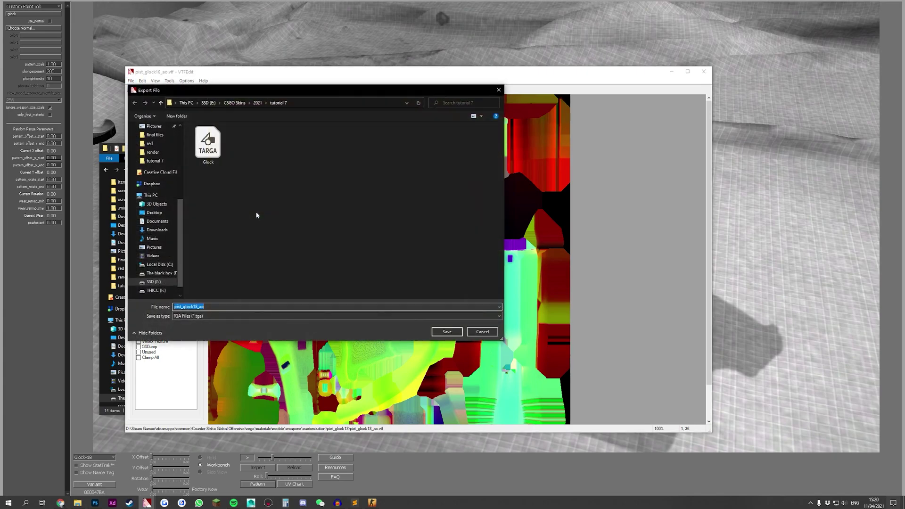
pyautogui.press('Return')
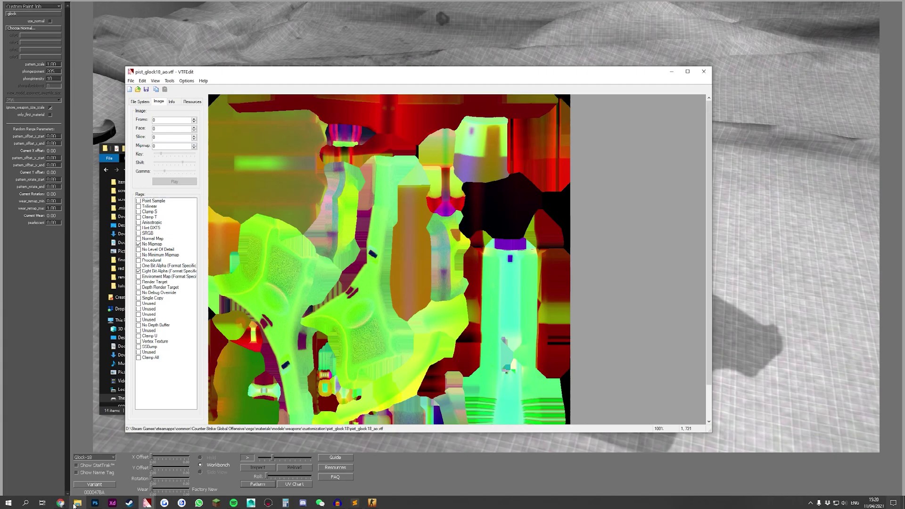
pyautogui.click(75, 505)
# Drag the exported pist_glock18_ao TGA from tutorial 7 into Photoshop and view only its Green channel.
pyautogui.click(120, 242)
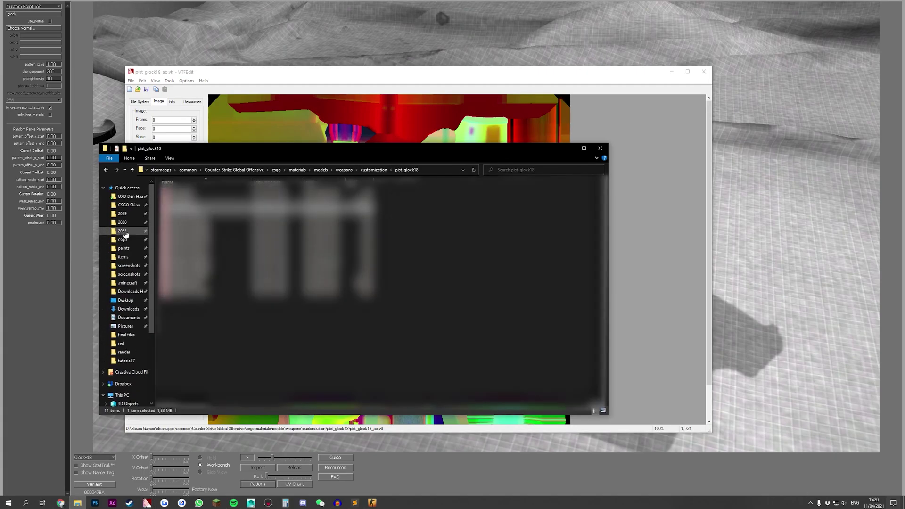
pyautogui.doubleClick(259, 300)
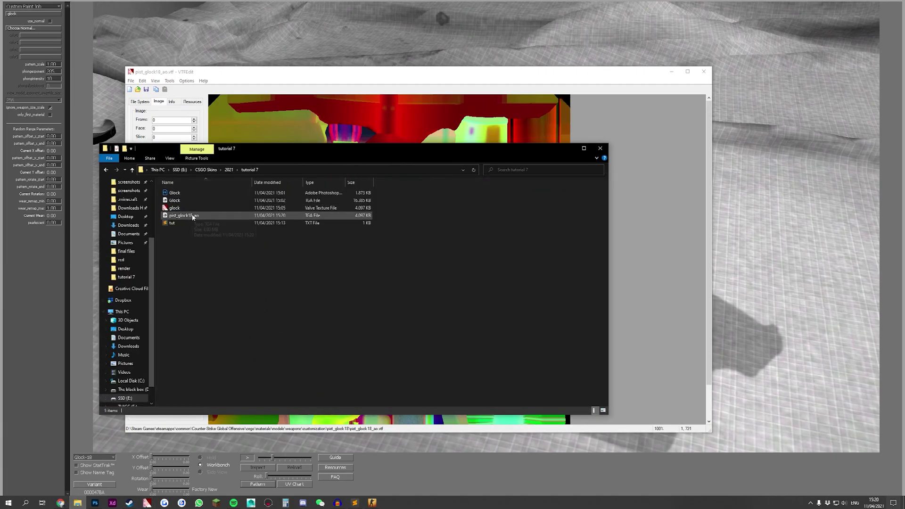
pyautogui.moveTo(189, 215); pyautogui.dragTo(184, 17)
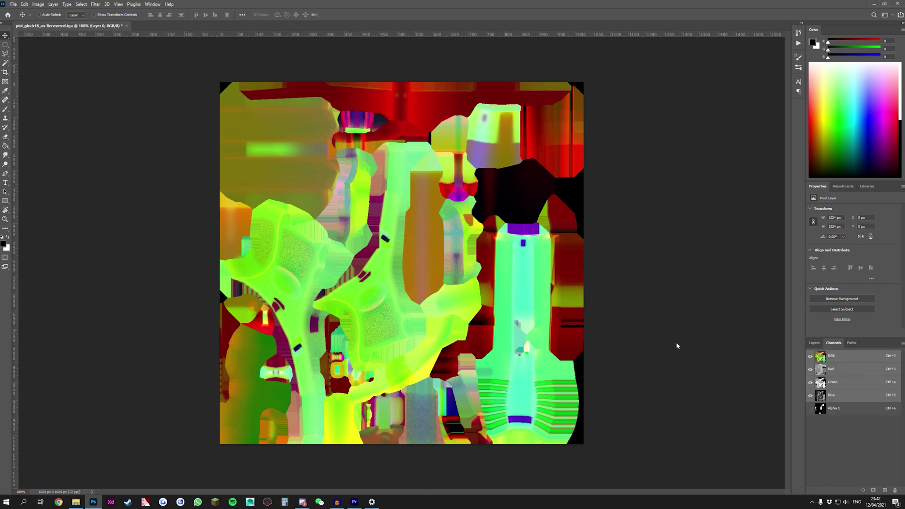
pyautogui.hotkey('ctrl', '4')
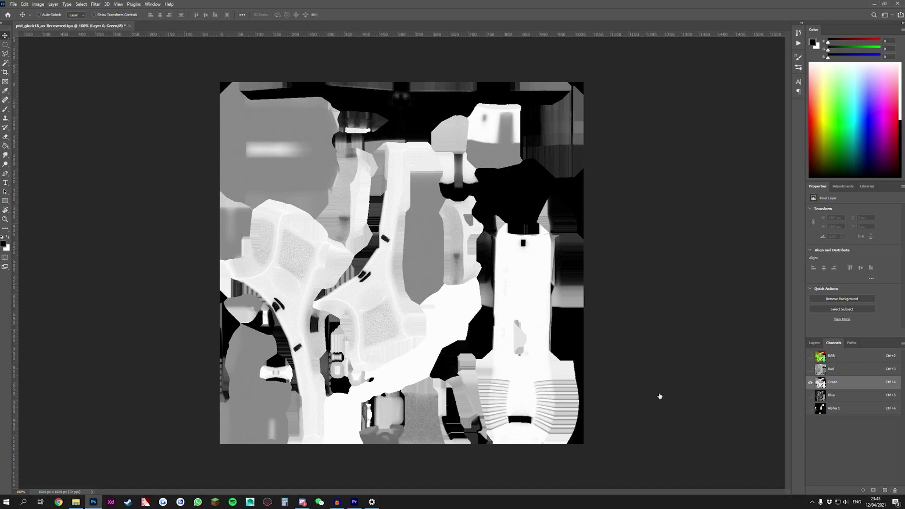
# Load the Green channel as a selection and fill it white on a new Layer 1.
pyautogui.hotkey('ctrl', 'alt', '2')
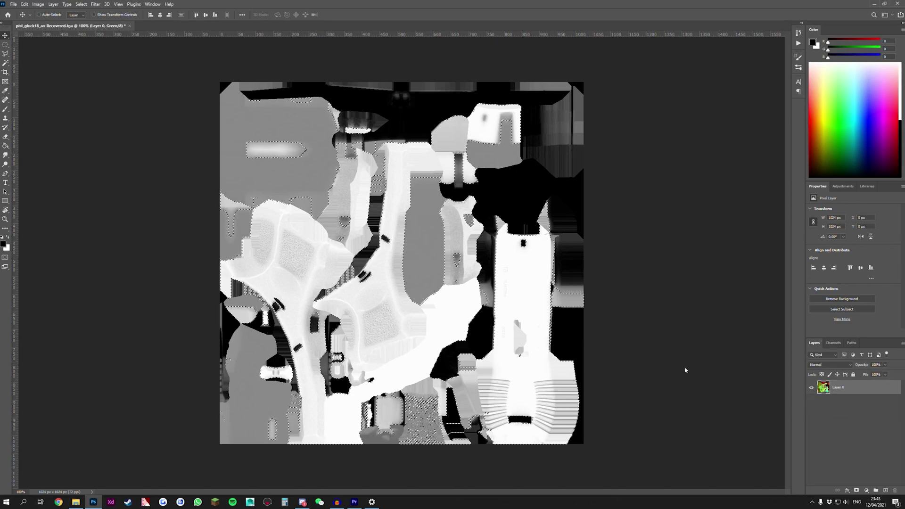
pyautogui.click(885, 490)
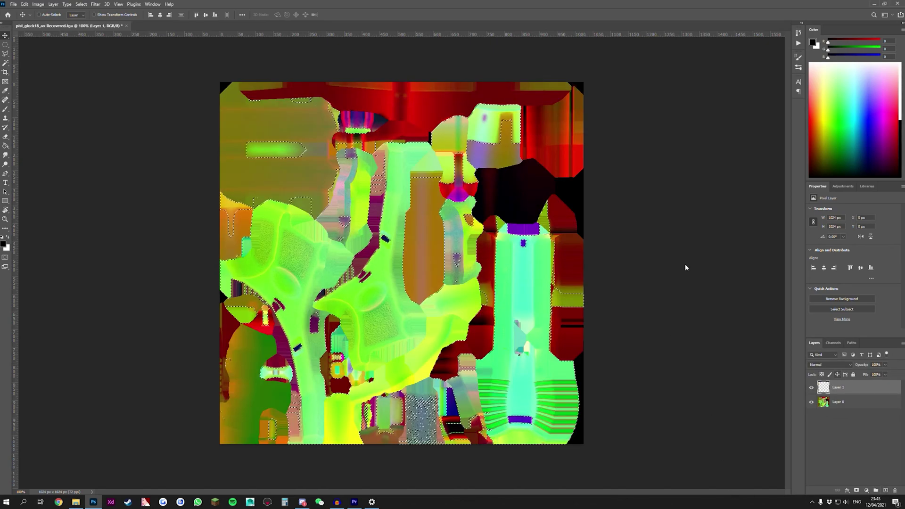
pyautogui.press('x')
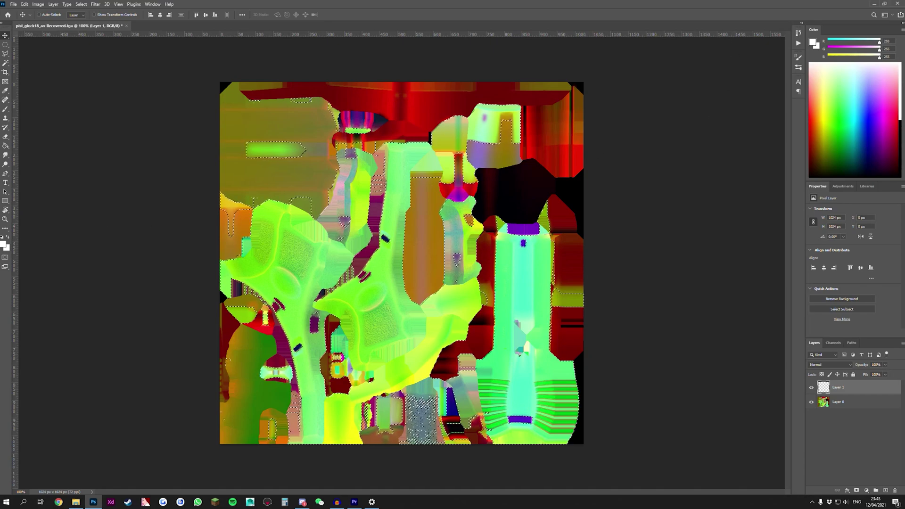
pyautogui.click(5, 145)
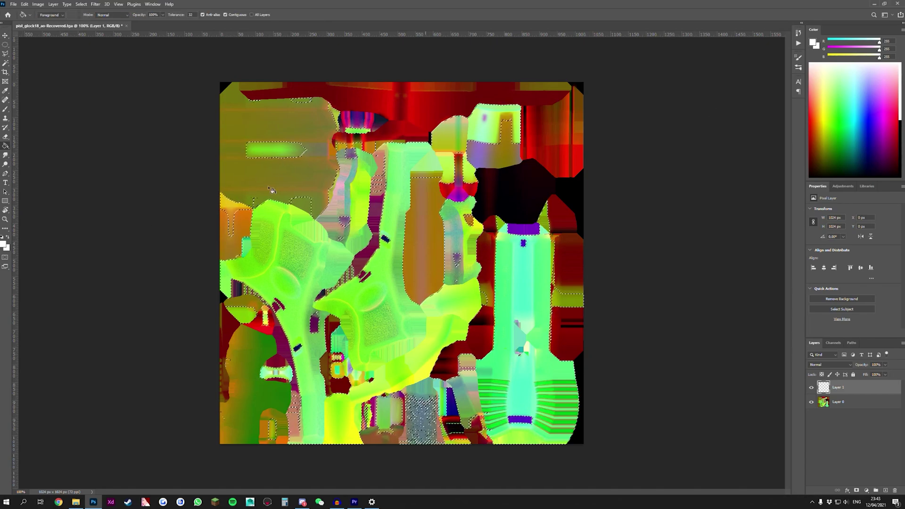
pyautogui.click(240, 259)
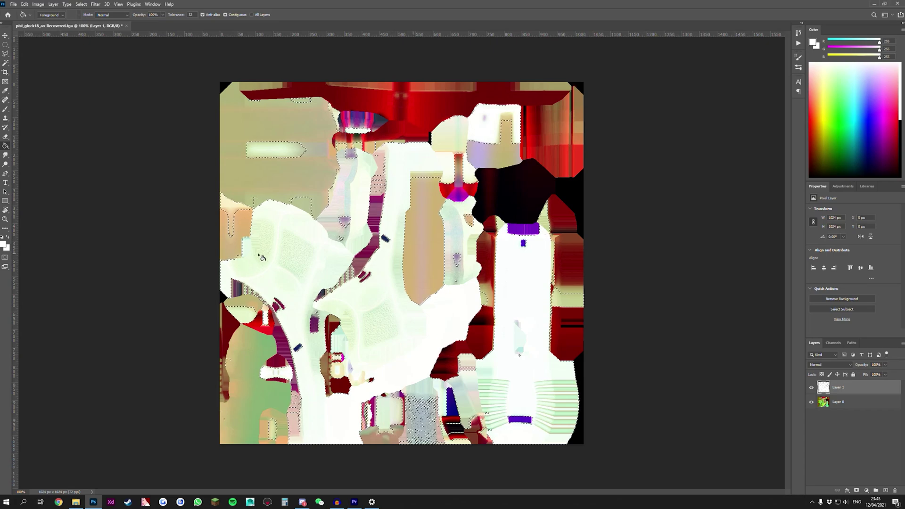
pyautogui.press('m')
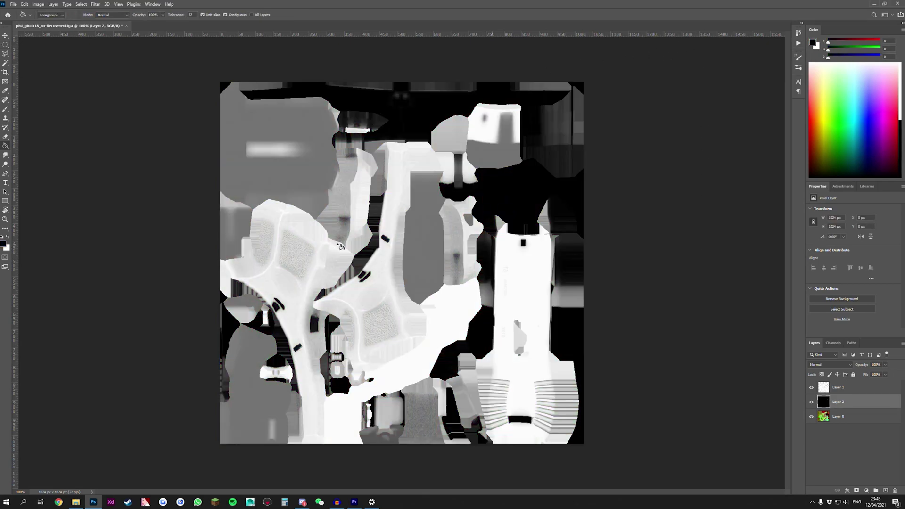
# Merge Layer 1 with the black Layer 2 into one greyscale layer and nudge it upward.
pyautogui.press('m')
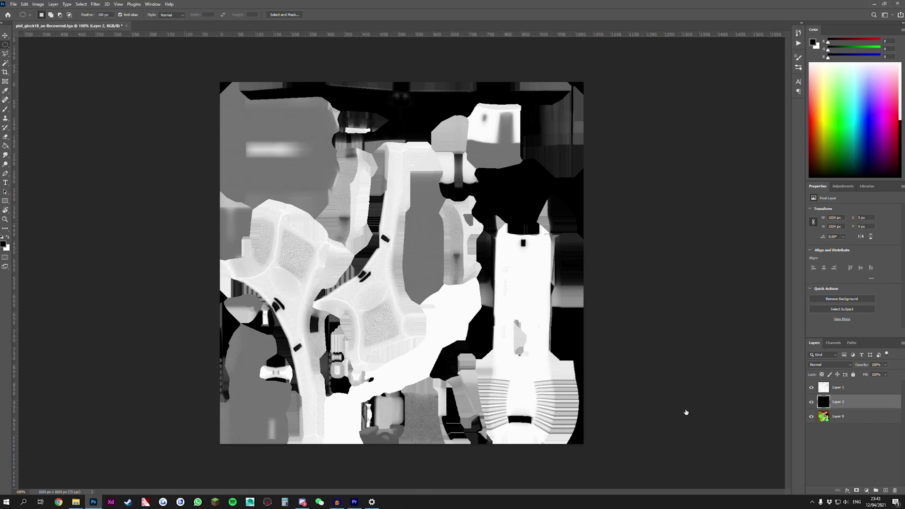
pyautogui.keyDown('shift'); pyautogui.click(838, 387); pyautogui.keyUp('shift')
pyautogui.rightClick(838, 388)
pyautogui.press('Up')
pyautogui.press('Up')
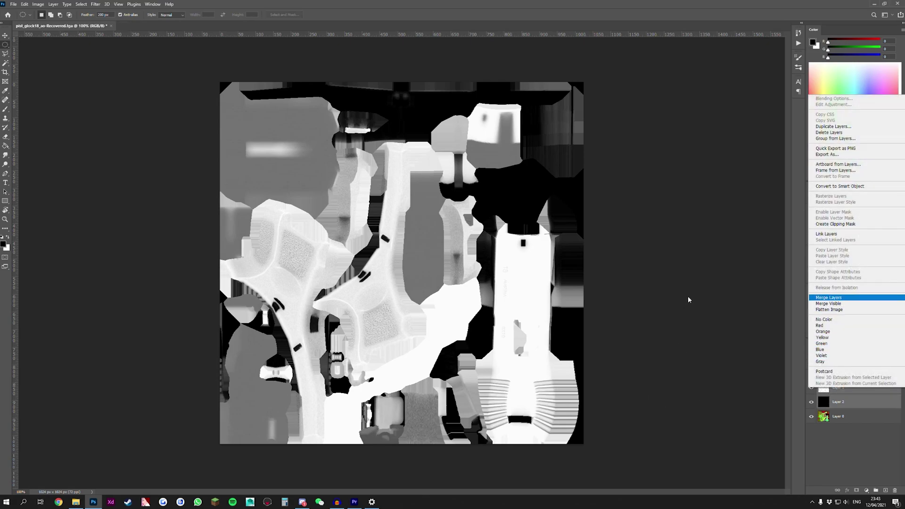
pyautogui.press('Return')
pyautogui.press('v')
pyautogui.moveTo(264, 292)
pyautogui.mouseDown()
pyautogui.moveTo(264, 272)
pyautogui.moveTo(268, 292)
pyautogui.moveTo(259, 286)
pyautogui.mouseUp()
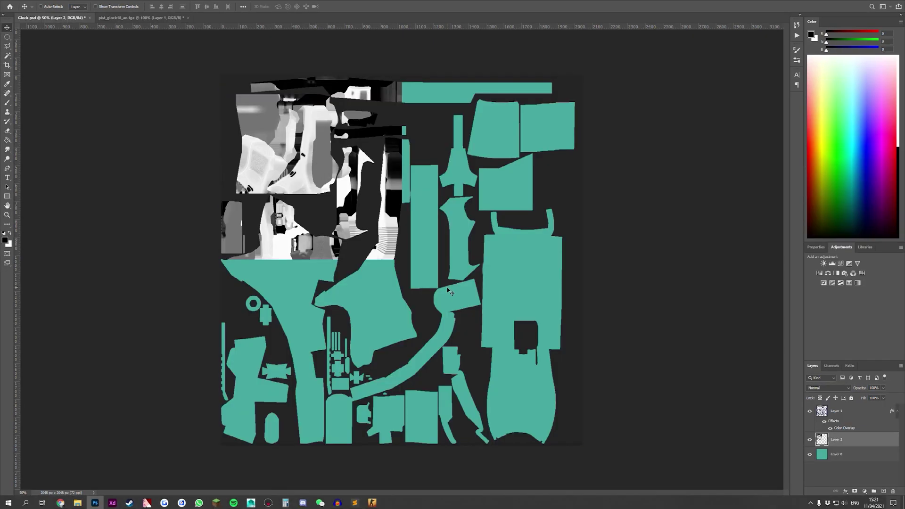
# Scale the pasted occlusion image up to fill the canvas.
pyautogui.hotkey('ctrl', 't')
pyautogui.moveTo(406, 260); pyautogui.dragTo(577, 455)
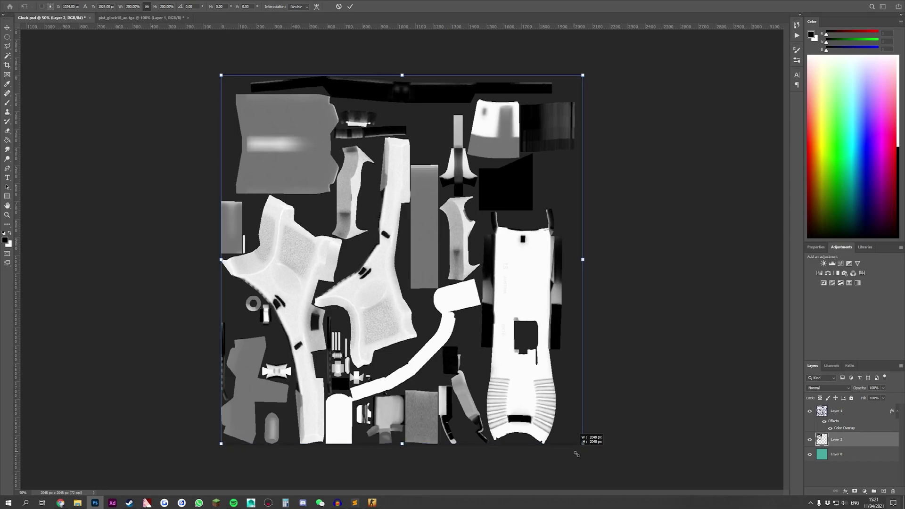
pyautogui.press('Return')
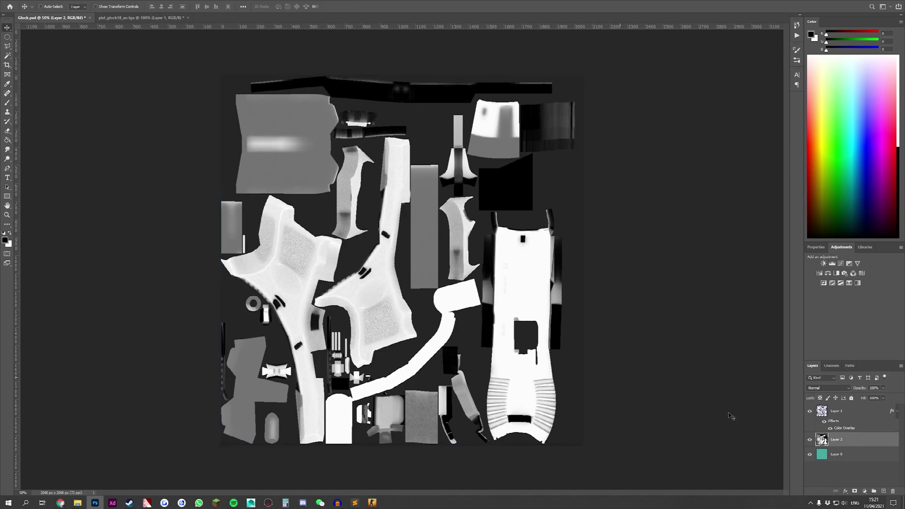
# Compare Layer 2 against the teal shapes, then set its blend mode to Divide.
pyautogui.click(810, 440)
pyautogui.click(810, 440)
pyautogui.click(809, 440)
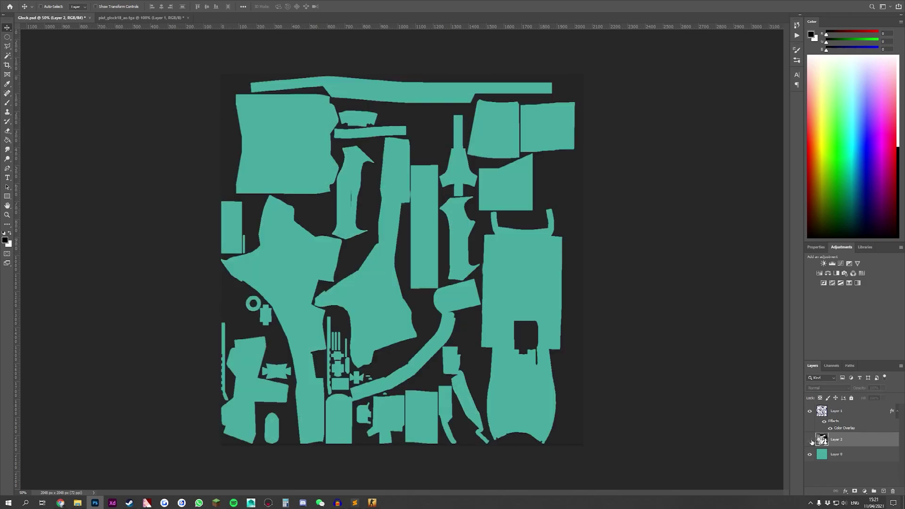
pyautogui.click(810, 439)
pyautogui.click(810, 440)
pyautogui.click(810, 439)
pyautogui.click(810, 440)
pyautogui.click(810, 440)
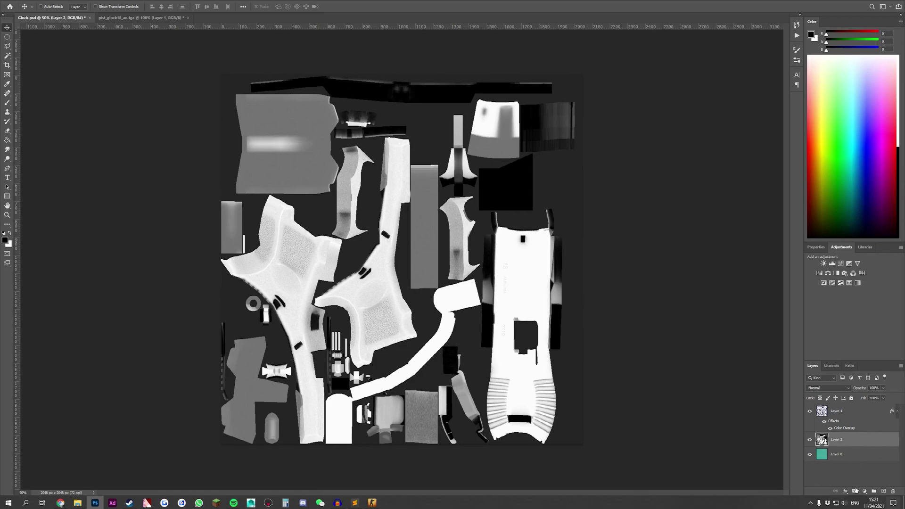
pyautogui.click(828, 387)
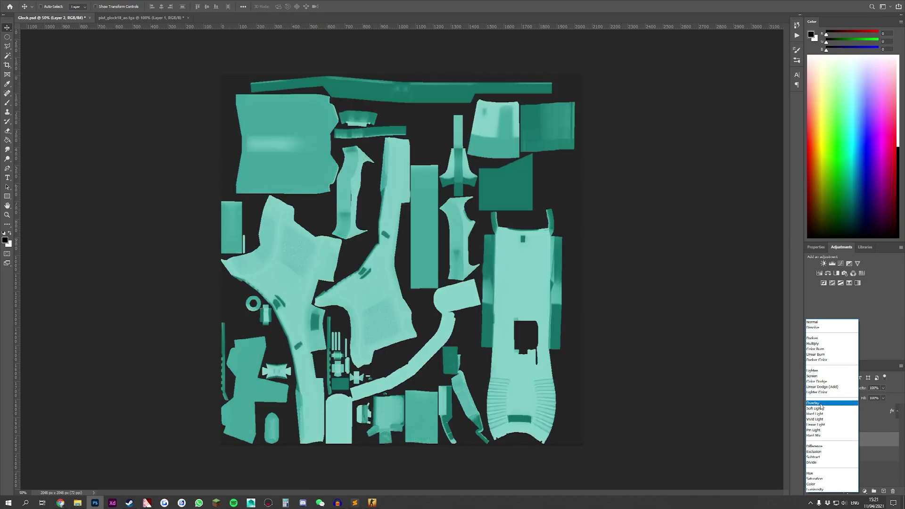
pyautogui.click(824, 463)
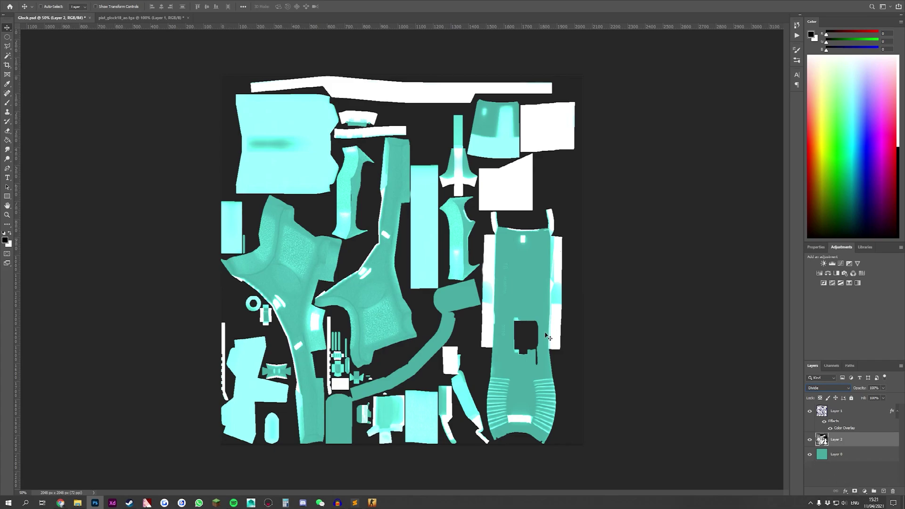
# Add a black-filled mask to Layer 2, then paint white over both grip pieces and one edge.
pyautogui.click(860, 491)
pyautogui.press('g')
pyautogui.click(465, 246)
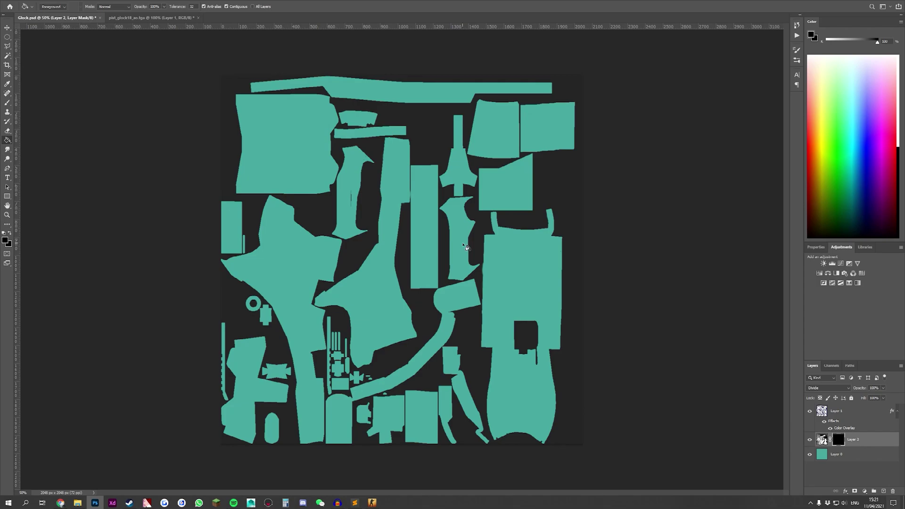
pyautogui.press('b')
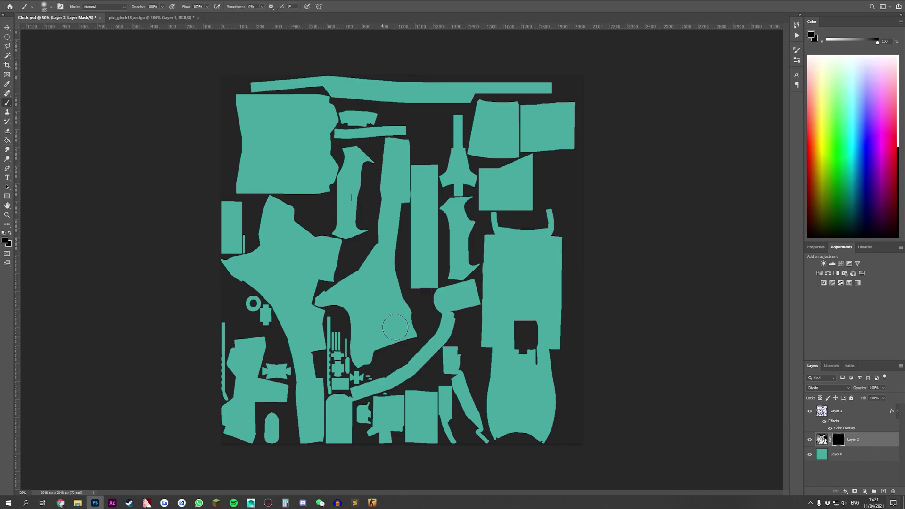
pyautogui.click(828, 56)
pyautogui.moveTo(376, 320)
pyautogui.mouseDown()
pyautogui.moveTo(386, 337)
pyautogui.moveTo(402, 334)
pyautogui.moveTo(390, 311)
pyautogui.moveTo(402, 338)
pyautogui.moveTo(388, 338)
pyautogui.moveTo(386, 315)
pyautogui.mouseUp()
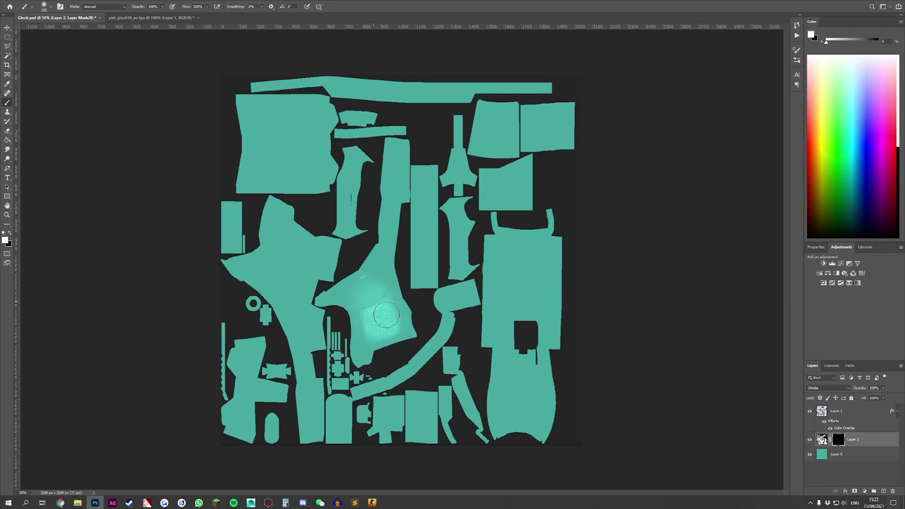
pyautogui.moveTo(301, 273)
pyautogui.mouseDown()
pyautogui.moveTo(295, 249)
pyautogui.moveTo(306, 257)
pyautogui.moveTo(299, 264)
pyautogui.moveTo(311, 247)
pyautogui.moveTo(296, 255)
pyautogui.mouseUp()
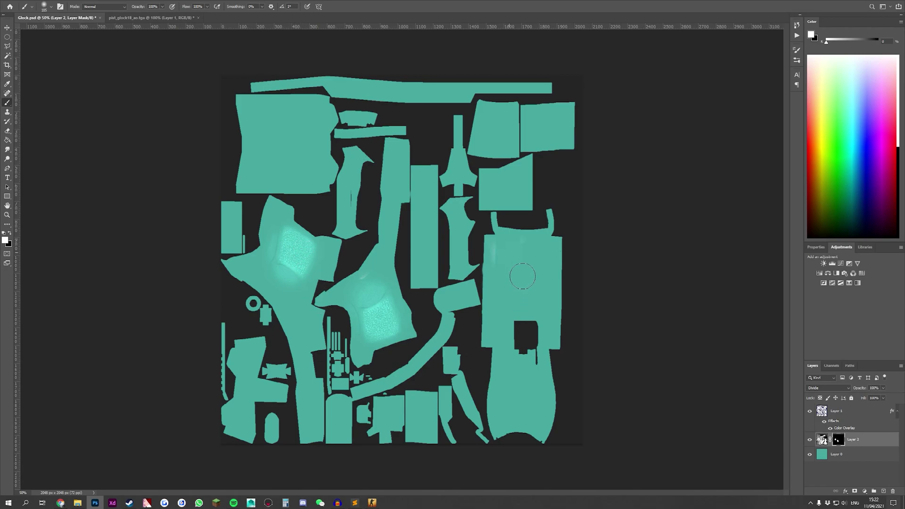
pyautogui.moveTo(522, 276)
pyautogui.mouseDown()
pyautogui.moveTo(519, 354)
pyautogui.moveTo(520, 335)
pyautogui.mouseUp()
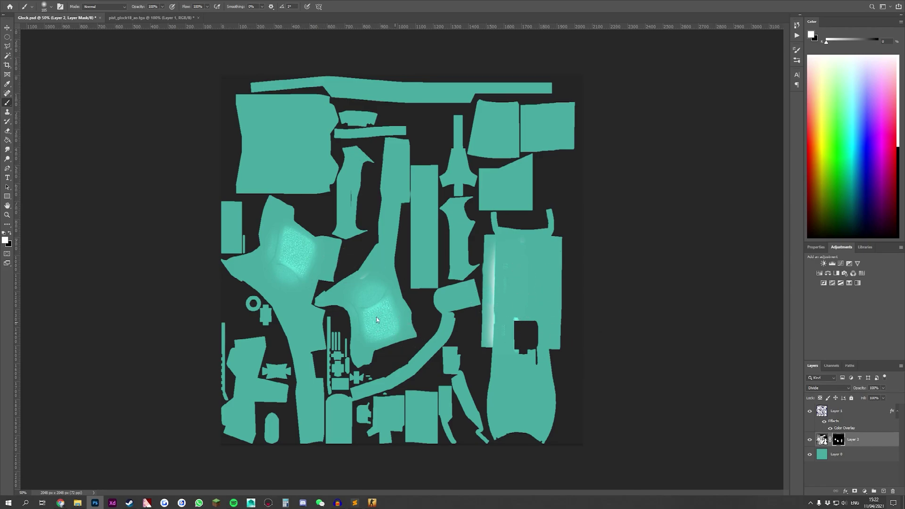
# Save the texture as Targa over the existing Glock file, then bring VTFEdit forward.
pyautogui.hotkey('ctrl', 'shift', 's')
pyautogui.click(110, 152)
pyautogui.click(97, 267)
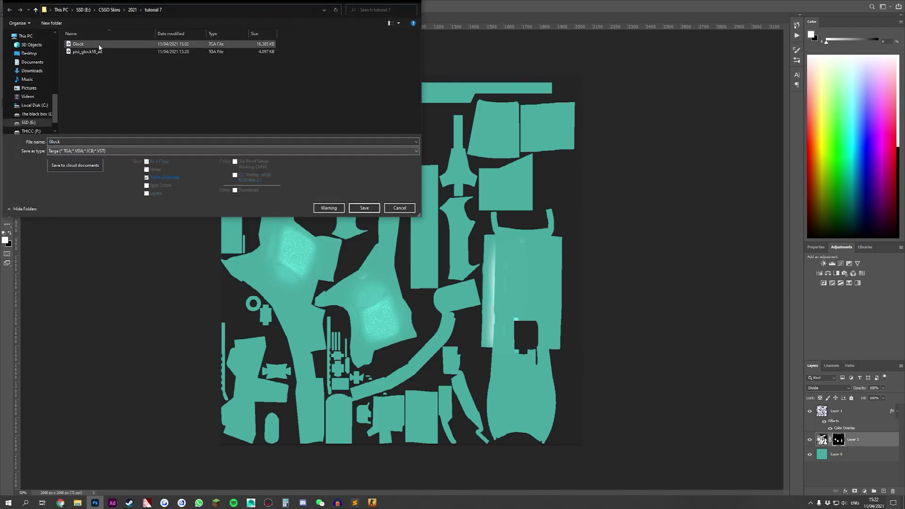
pyautogui.doubleClick(99, 45)
pyautogui.click(475, 250)
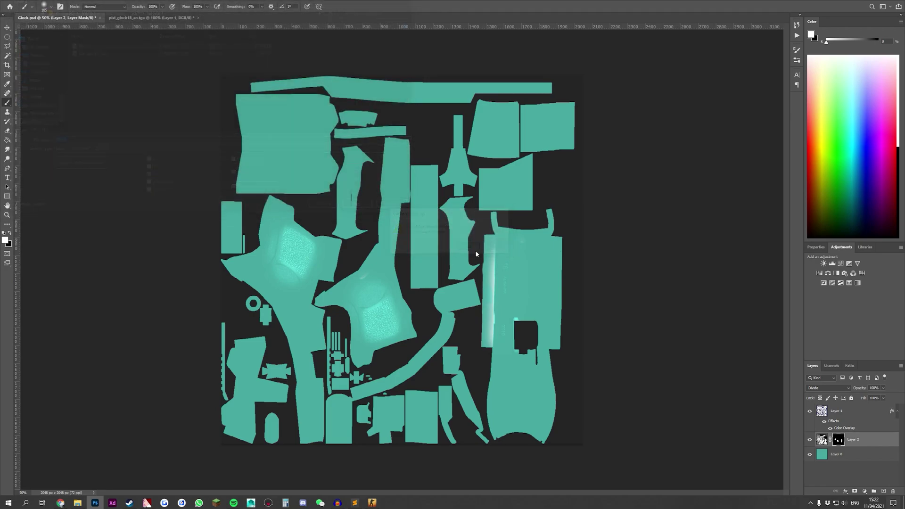
pyautogui.click(146, 504)
pyautogui.click(111, 469)
# Import the freshly saved Glock TGA into VTFEdit with the default VTF options.
pyautogui.hotkey('ctrl', 'i')
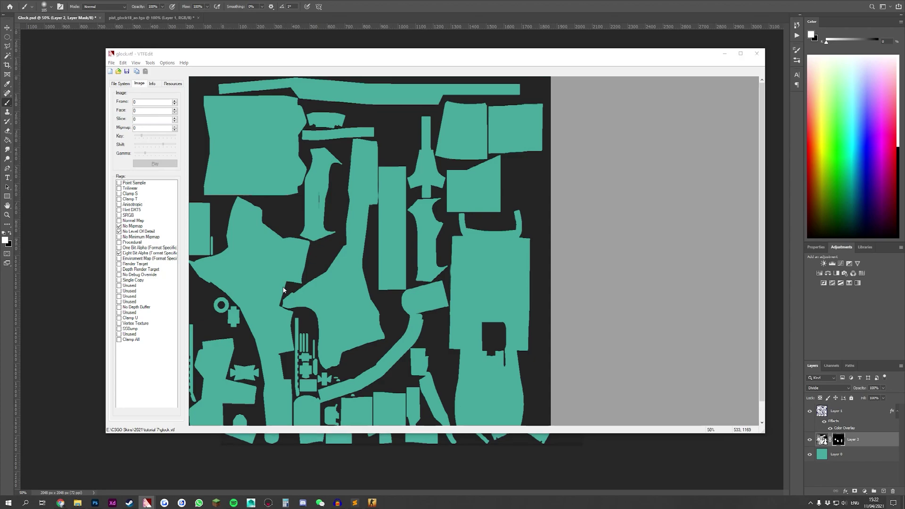
pyautogui.doubleClick(188, 126)
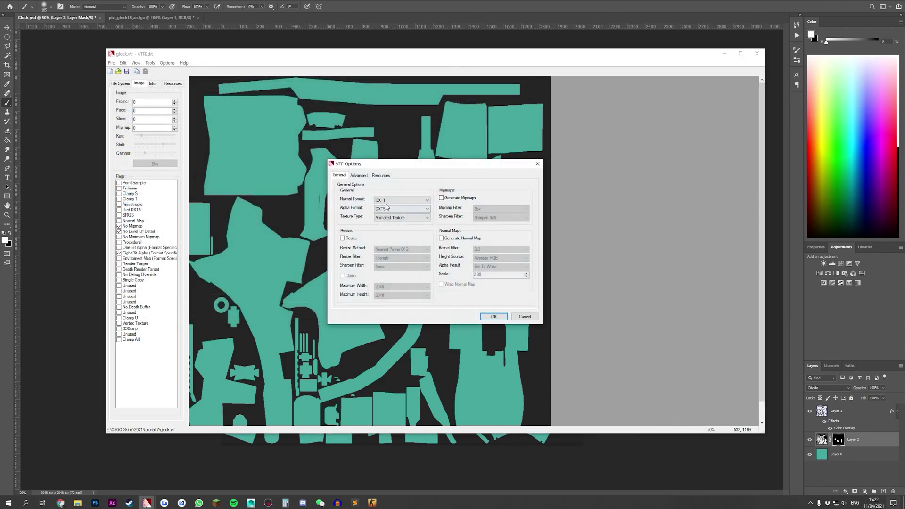
pyautogui.click(490, 315)
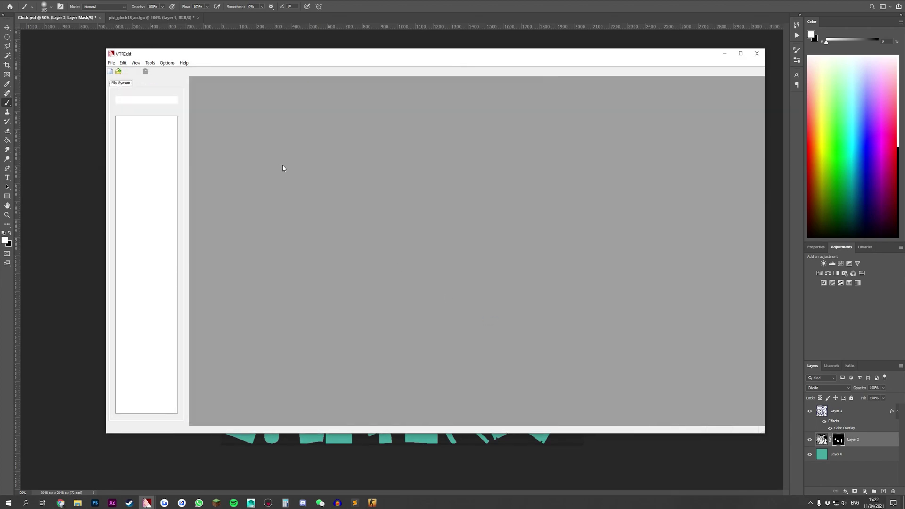
# Save the imported texture as glock2.vtf and switch to the CS:GO Workbench.
pyautogui.hotkey('ctrl', 's')
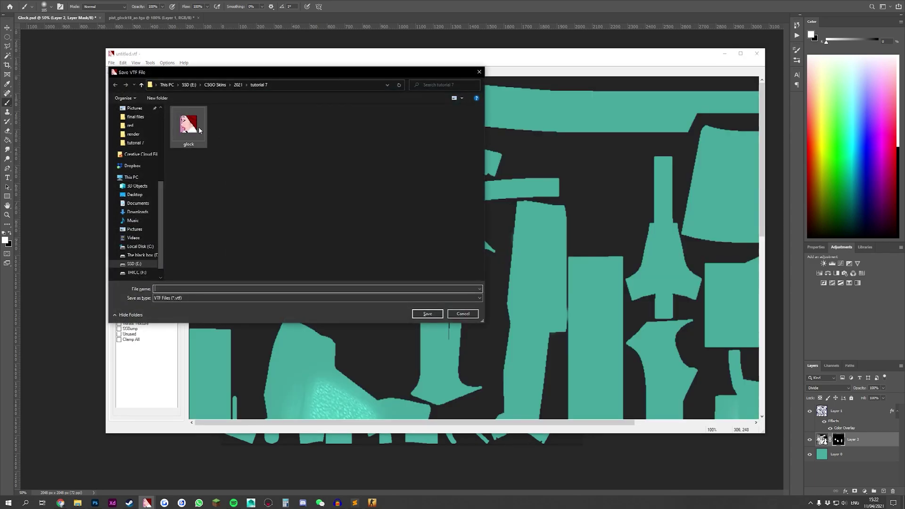
pyautogui.click(198, 286)
pyautogui.write('2')
pyautogui.press('Return')
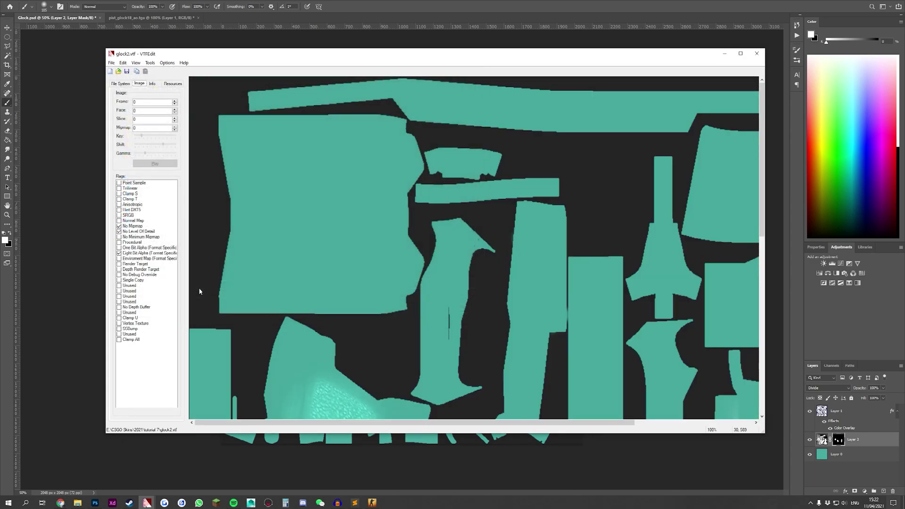
pyautogui.click(372, 503)
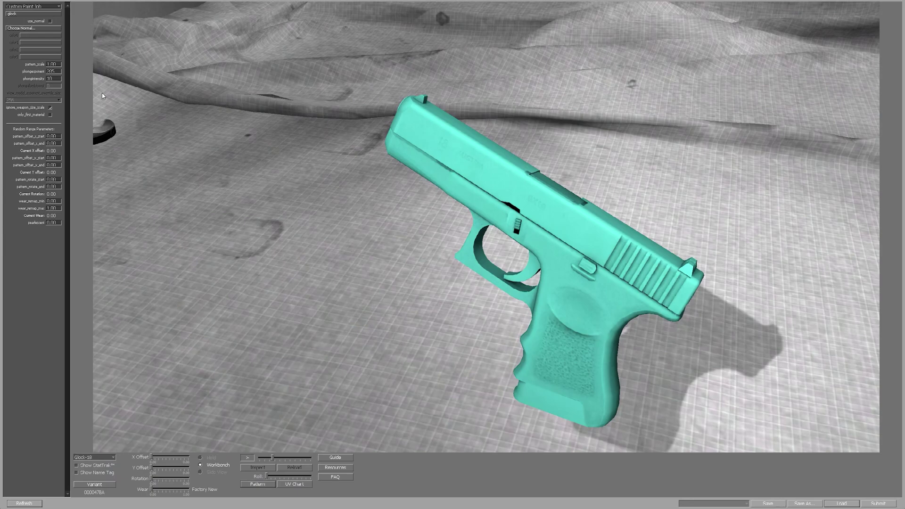
# Load glock2.vtf as the Glock-18 pattern file and roll the gun to inspect it.
pyautogui.click(49, 18)
pyautogui.click(361, 221)
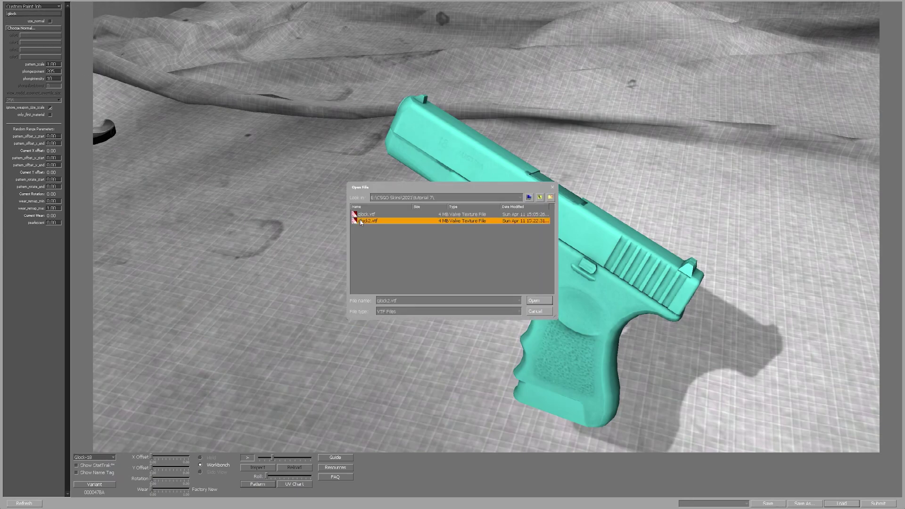
pyautogui.moveTo(414, 191); pyautogui.dragTo(198, 140)
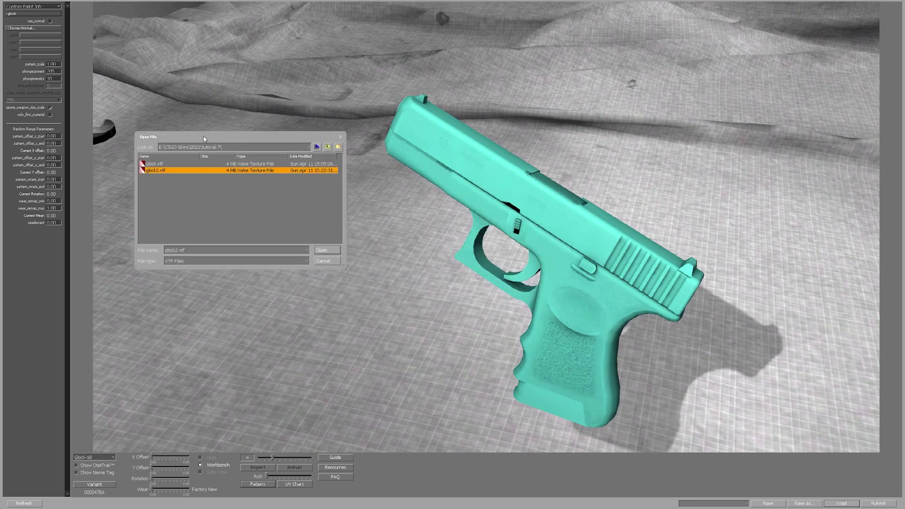
pyautogui.click(321, 250)
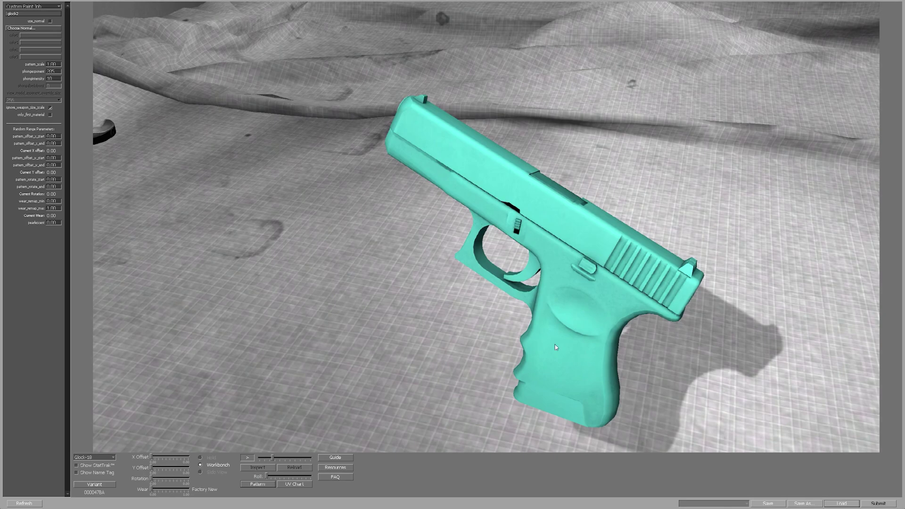
pyautogui.moveTo(272, 478)
pyautogui.mouseDown()
pyautogui.moveTo(297, 478)
pyautogui.moveTo(266, 477)
pyautogui.moveTo(300, 489)
pyautogui.moveTo(265, 494)
pyautogui.mouseUp()
# Back in Photoshop, disable Layer 2's layer mask.
pyautogui.hotkey('alt', 'Tab')
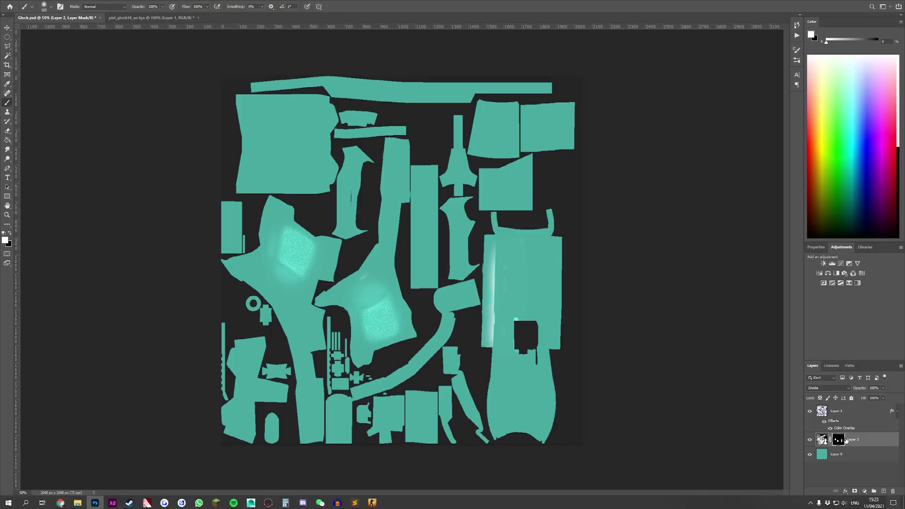
pyautogui.rightClick(846, 440)
pyautogui.click(845, 379)
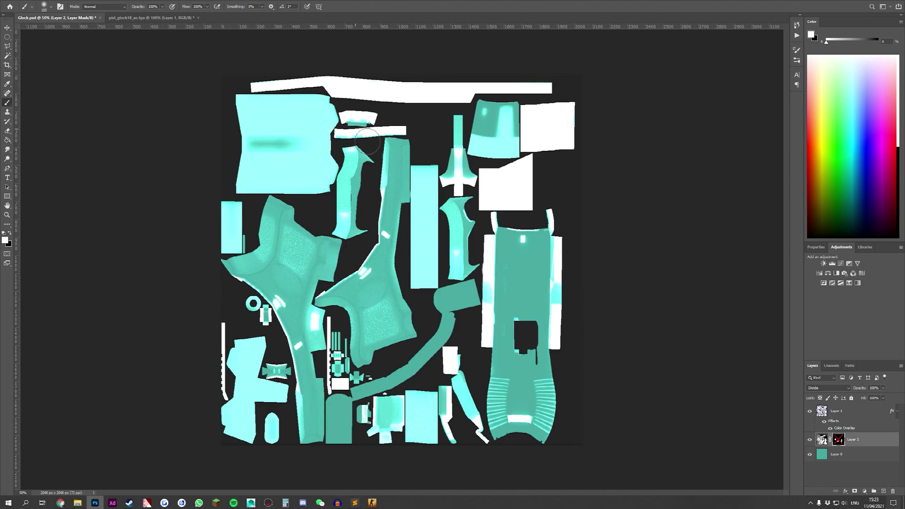
# Set Layer 2's blending back to Normal and zoom to check the grip detail, ending at 50%.
pyautogui.click(821, 439)
pyautogui.click(830, 388)
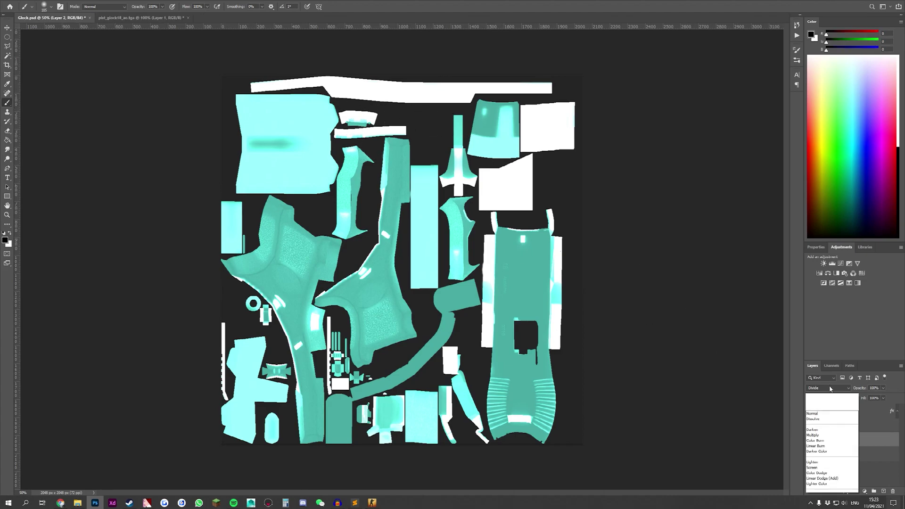
pyautogui.click(817, 325)
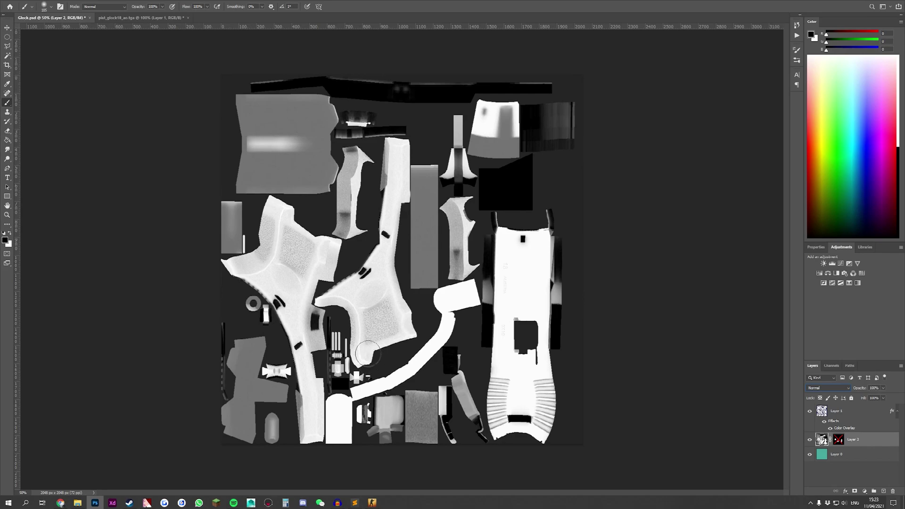
pyautogui.hotkey('ctrl', '+')
pyautogui.hotkey('ctrl', '+')
pyautogui.hotkey('ctrl', '+')
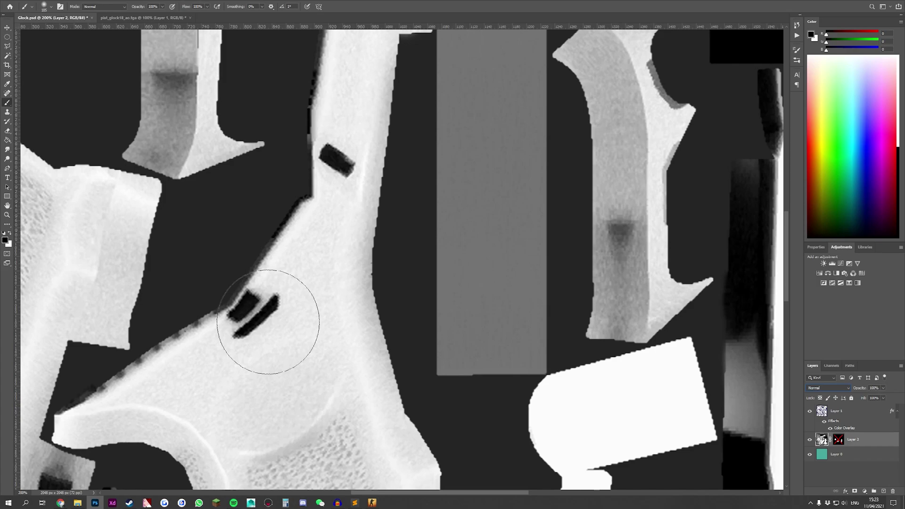
pyautogui.hotkey('ctrl', '-')
pyautogui.hotkey('ctrl', '-')
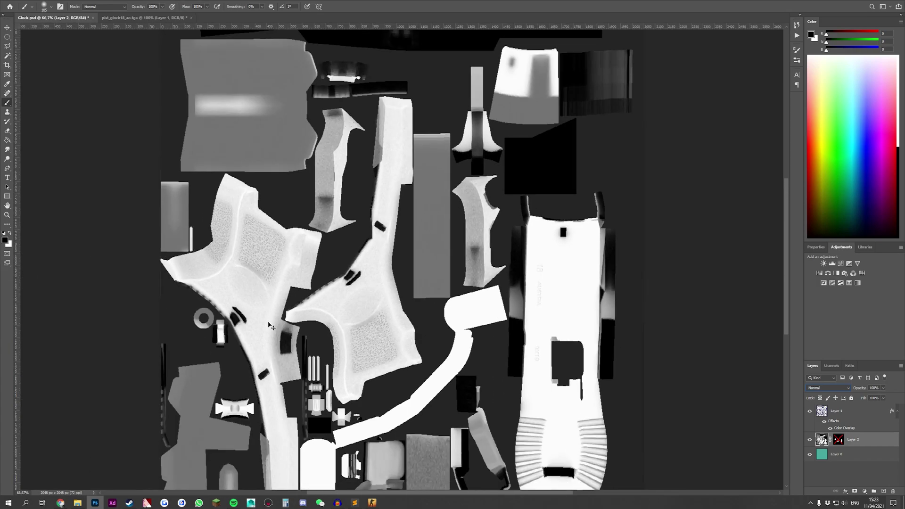
pyautogui.hotkey('ctrl', '-')
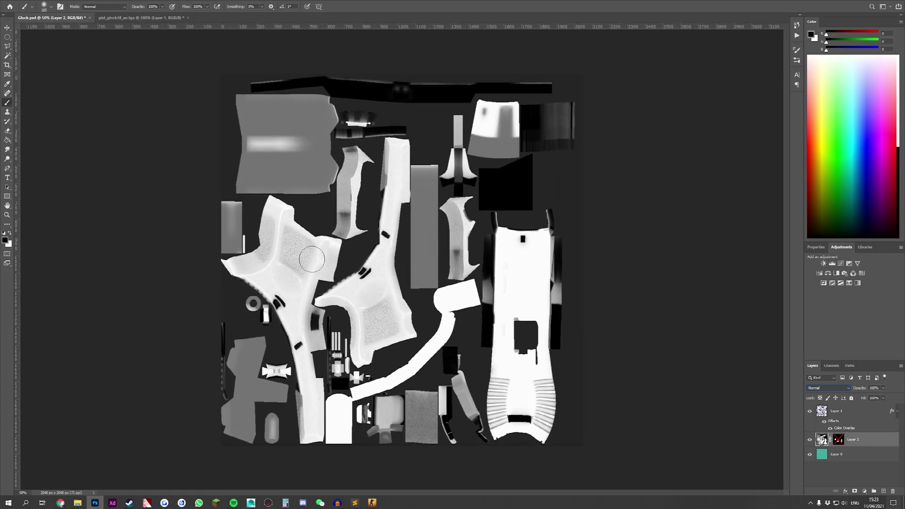